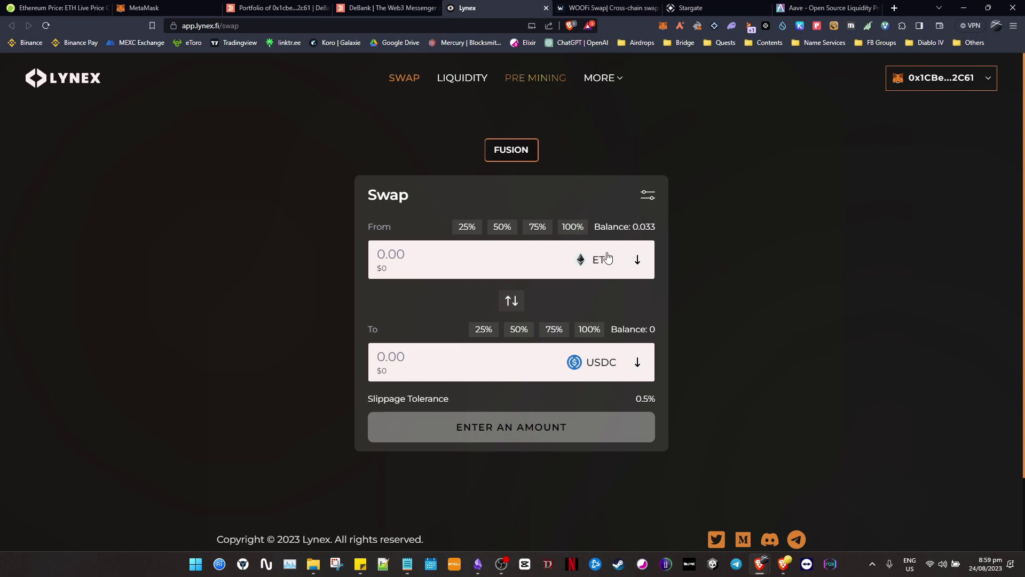
Swap 0.02 ETH for USDC on Lynex, approve it in the wallet, and tick off "Swap ETH (Linea) to USDC" in the Obsidian checklist
type("0.02")
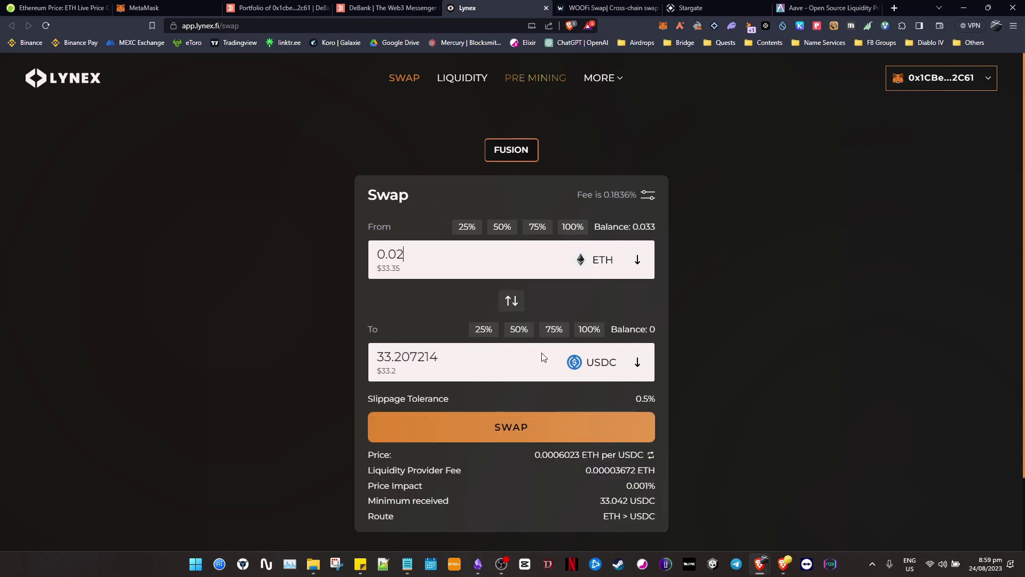
left_click(565, 428)
left_click(990, 305)
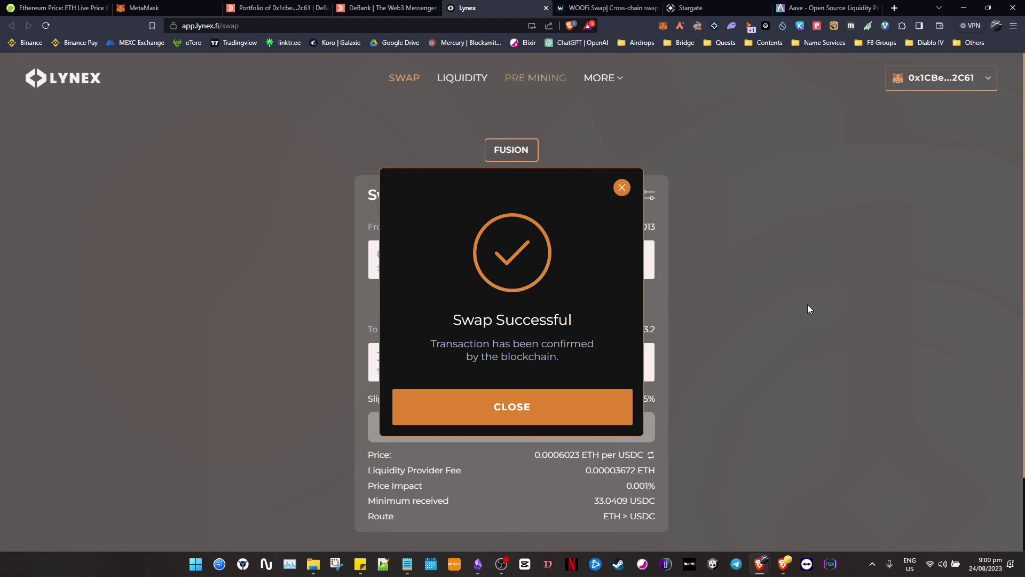
left_click(531, 415)
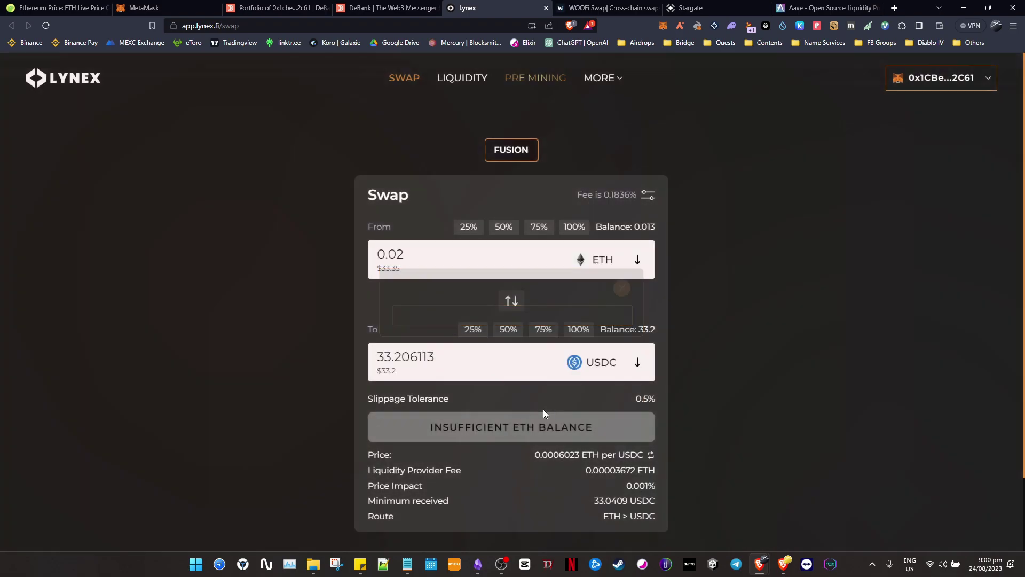
key("alt+Tab")
left_click(425, 148)
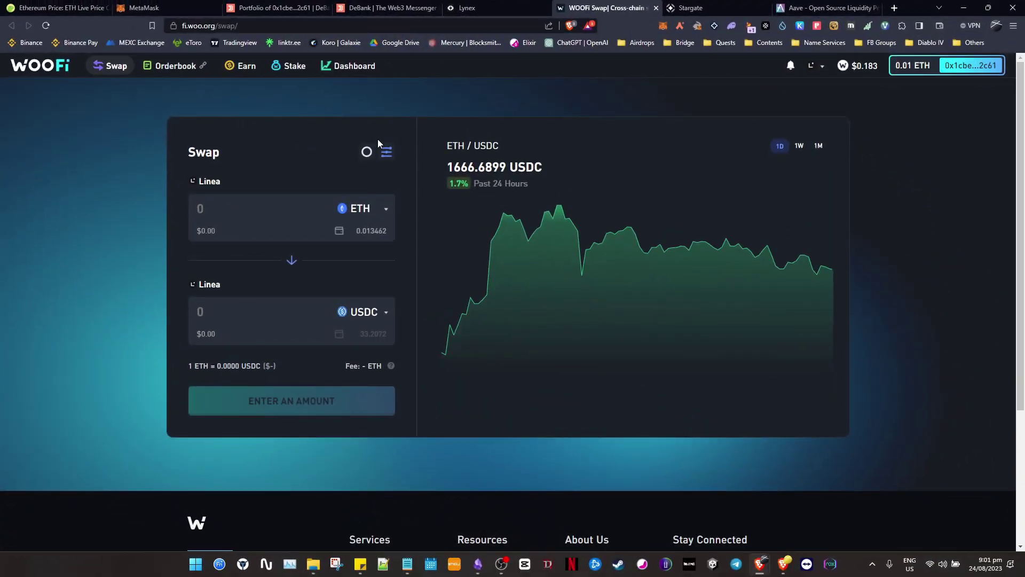
Reverse the WOOFi pair to USDC to ETH, use the full USDC balance, and approve USDC spending with a 33.207214 cap
left_click(291, 260)
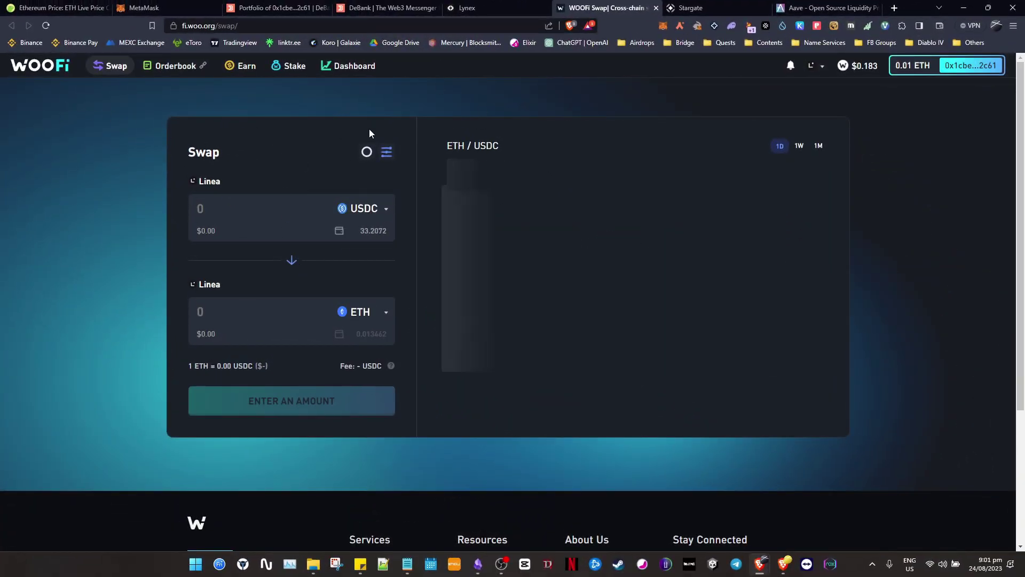
left_click(367, 236)
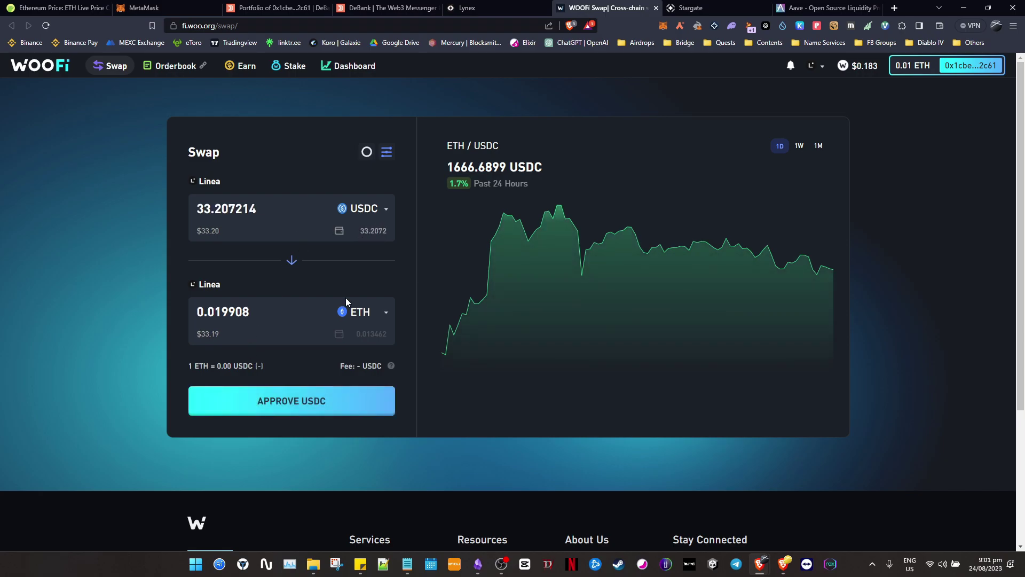
left_click(340, 403)
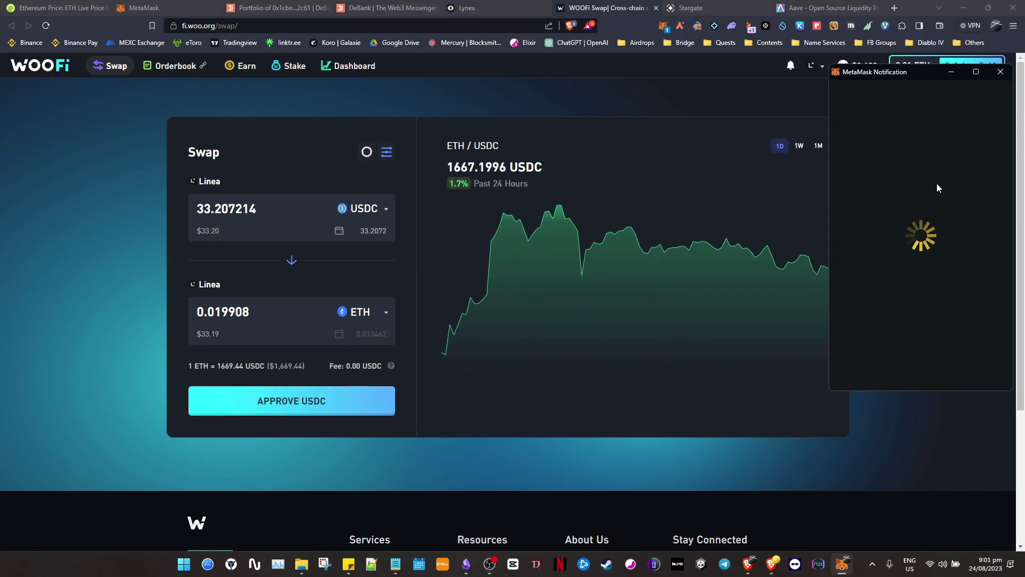
left_click(965, 246)
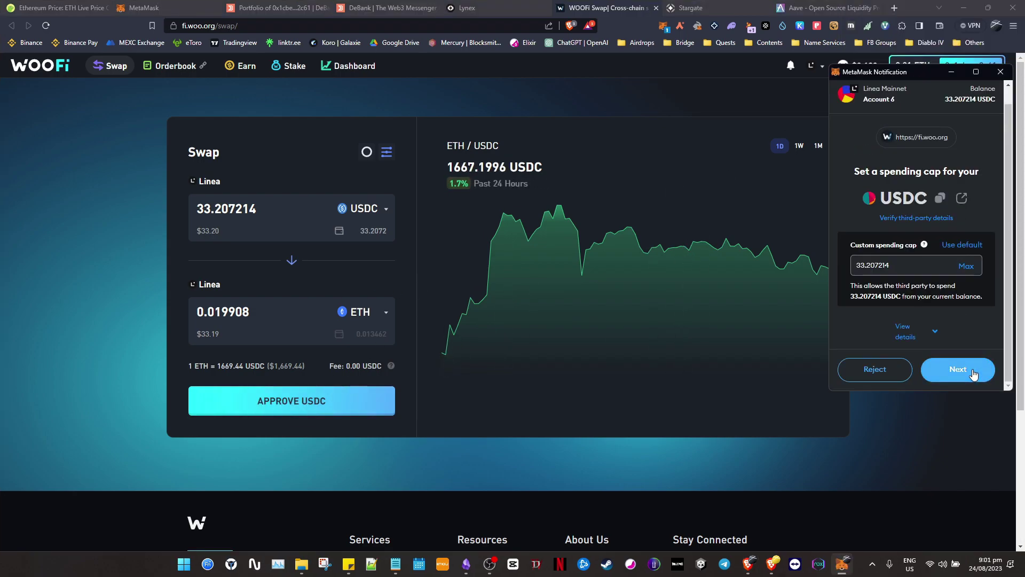
left_click(982, 368)
left_click(957, 369)
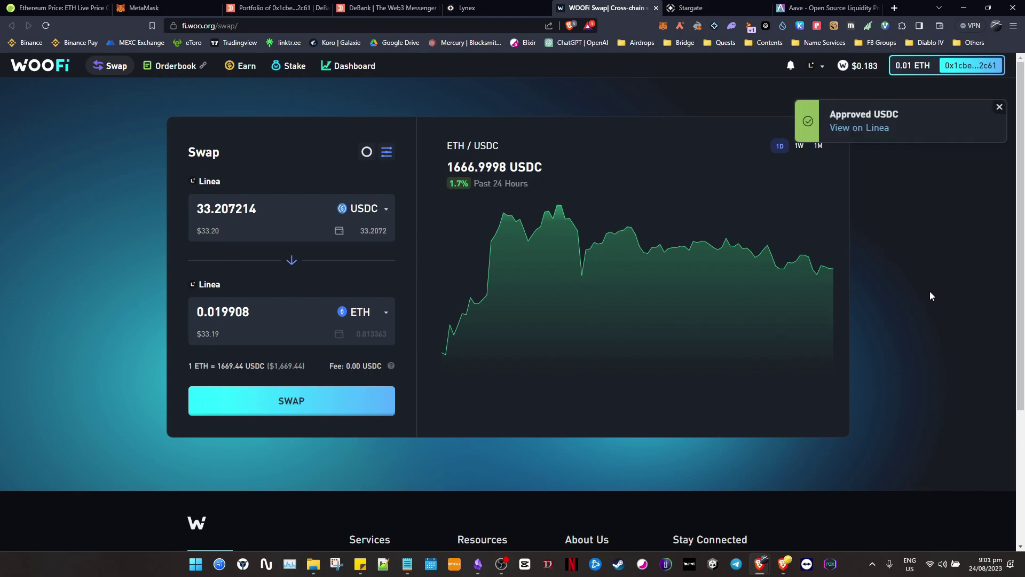
Swap the 33.207214 USDC to ETH on Linea, confirm it in MetaMask, and tick off "Swap USDC to ETH (Linea)" in Obsidian
left_click(344, 402)
left_click(539, 400)
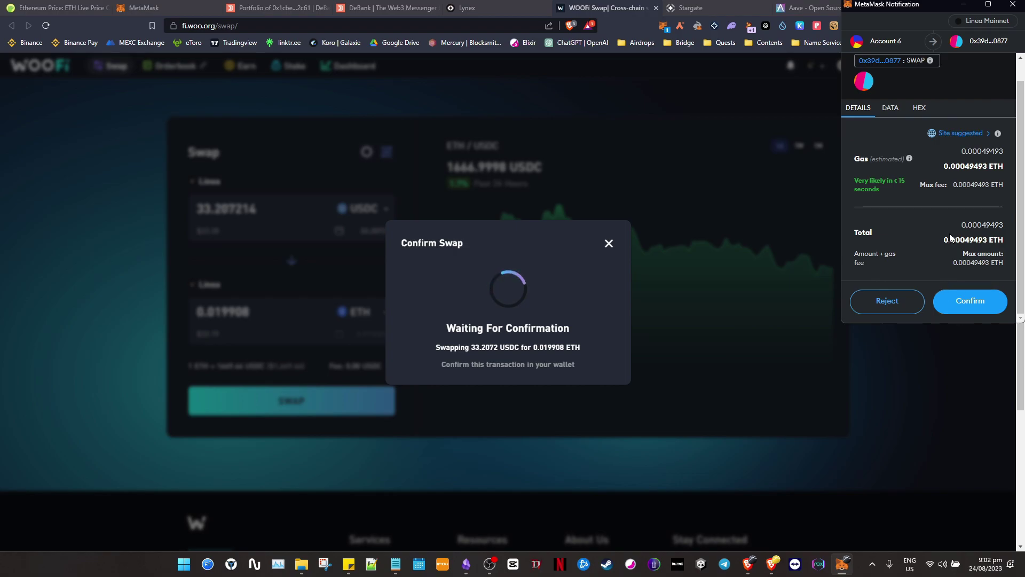
left_click(983, 306)
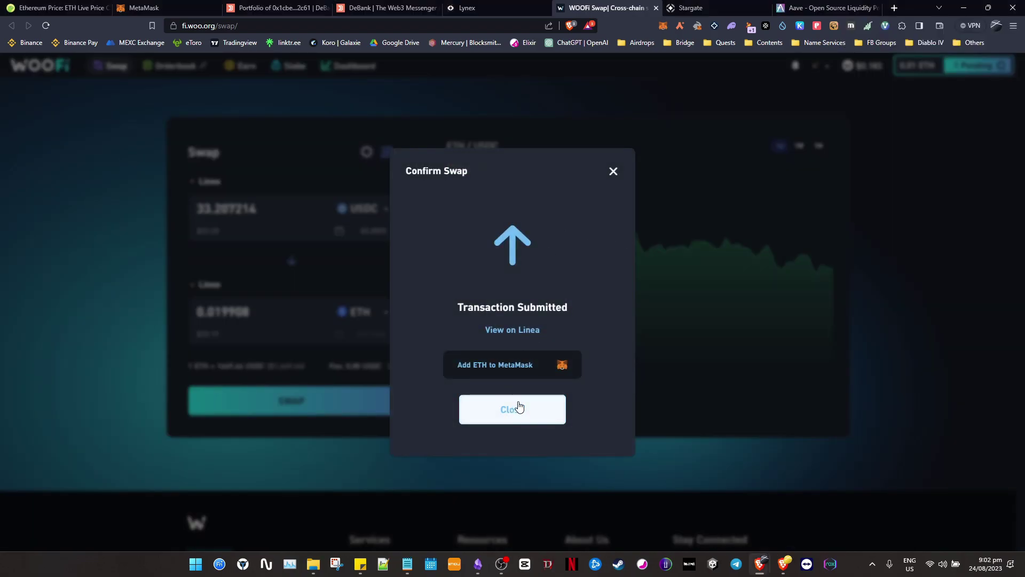
left_click(550, 418)
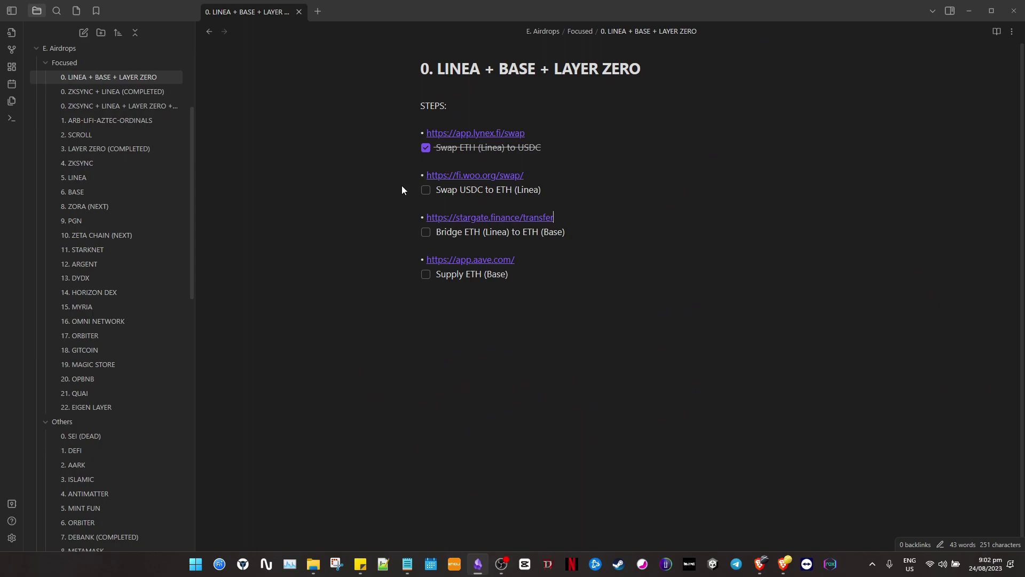
left_click(426, 189)
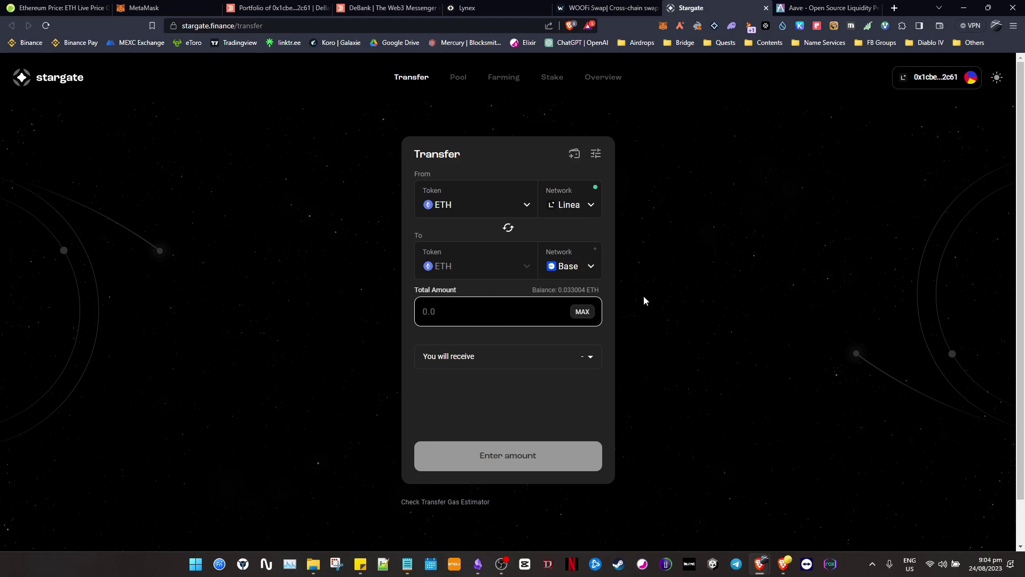
Bridge 0.018 ETH from Linea to Base on Stargate, confirm it in the wallet, and tick off the bridge task in Obsidian
type("0.018")
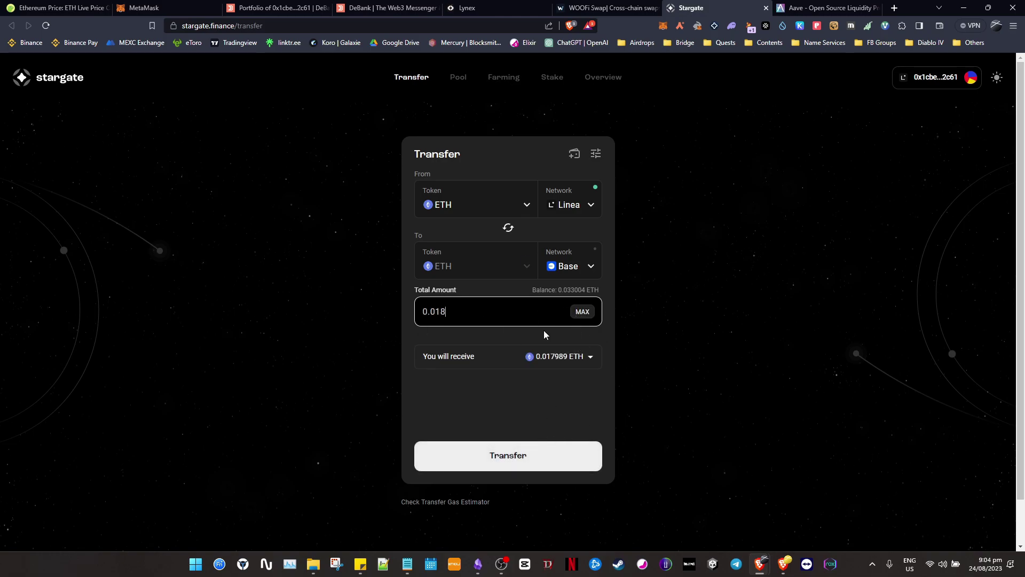
left_click(545, 464)
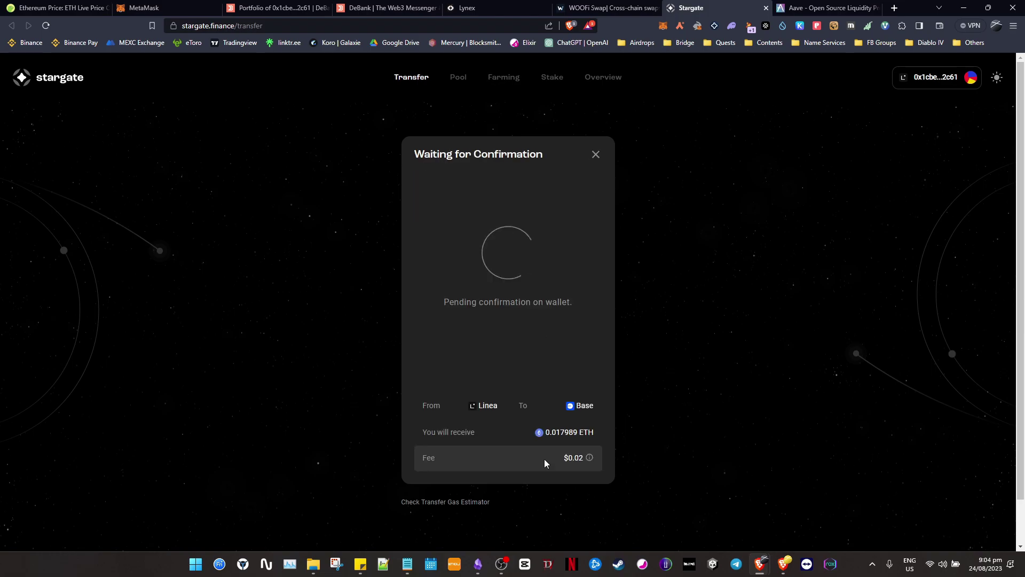
left_click(663, 26)
left_click(748, 140)
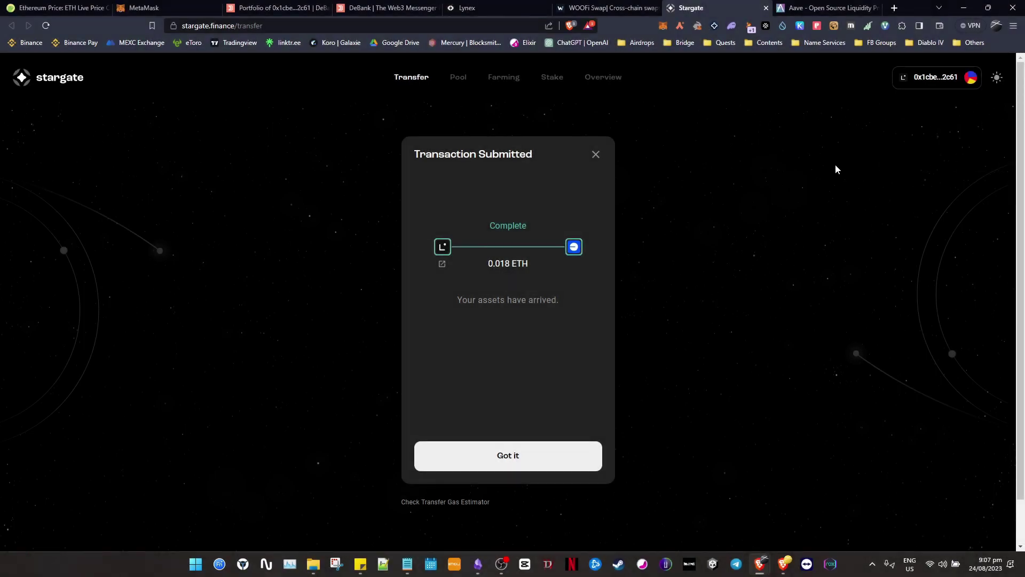
left_click(509, 469)
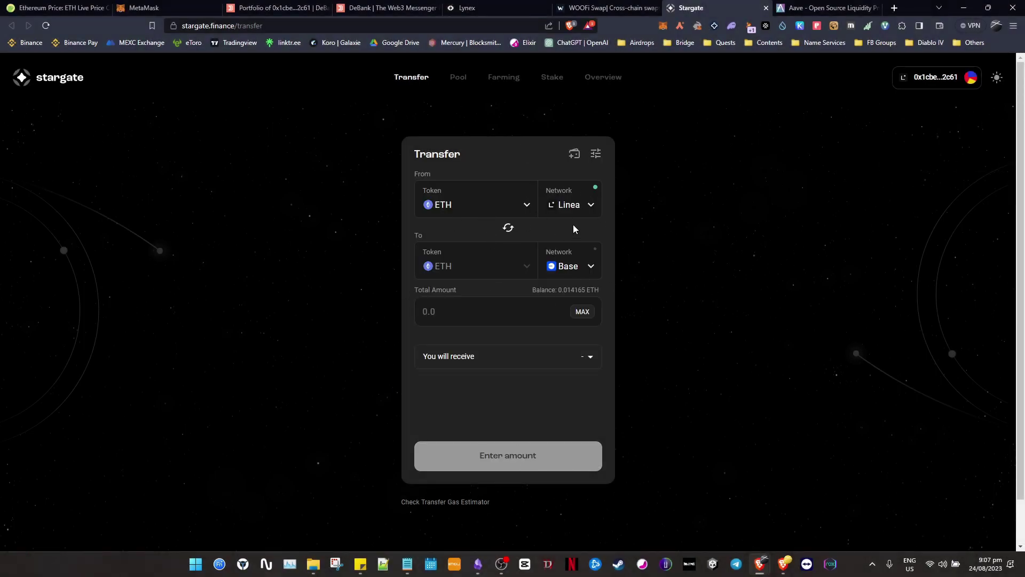
key("alt+Tab")
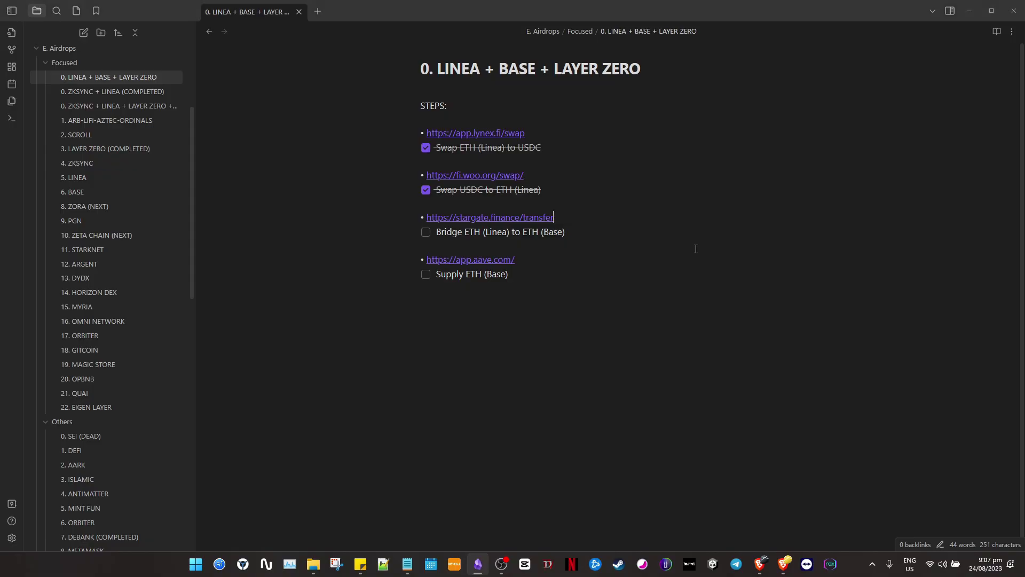
left_click(425, 233)
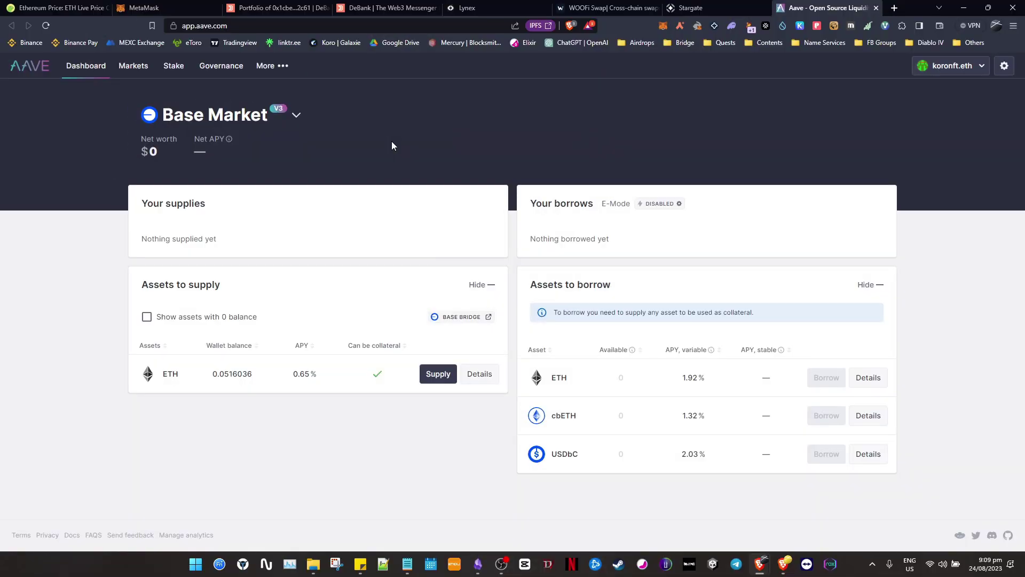
Choose Aave's Version 3 Base market and set the ETH supply amount to 0.003
left_click(297, 117)
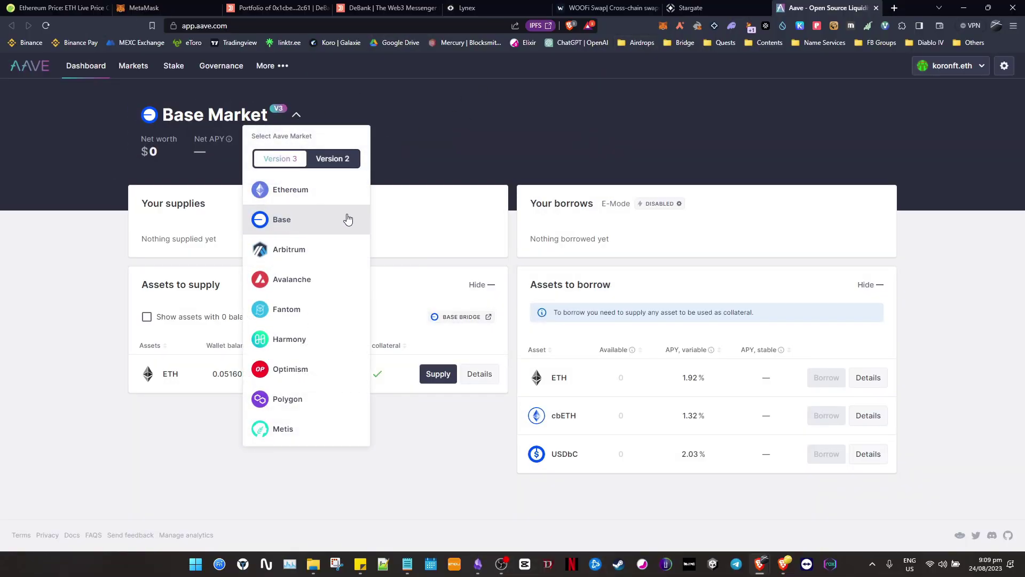
left_click(309, 224)
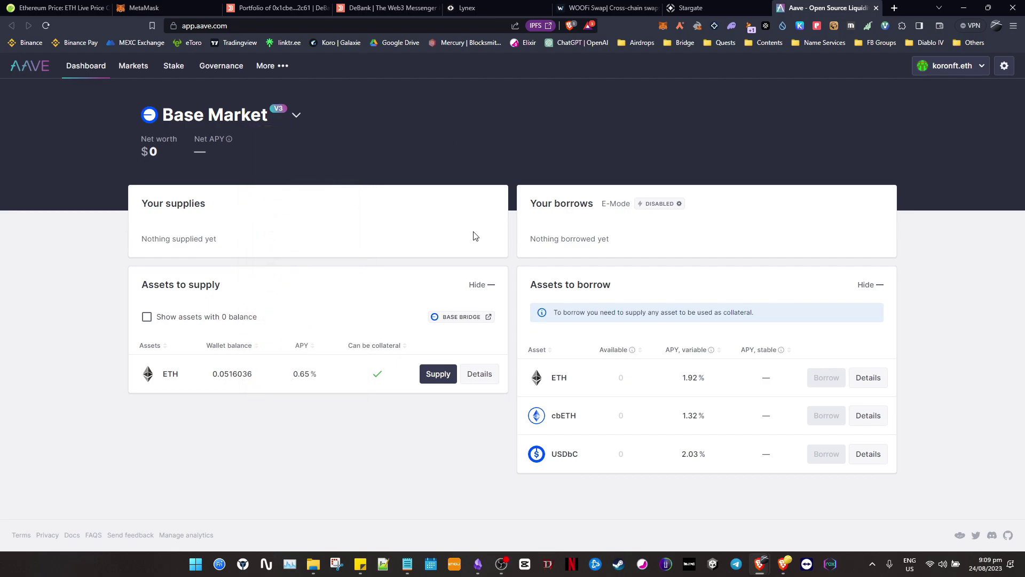
left_click(439, 374)
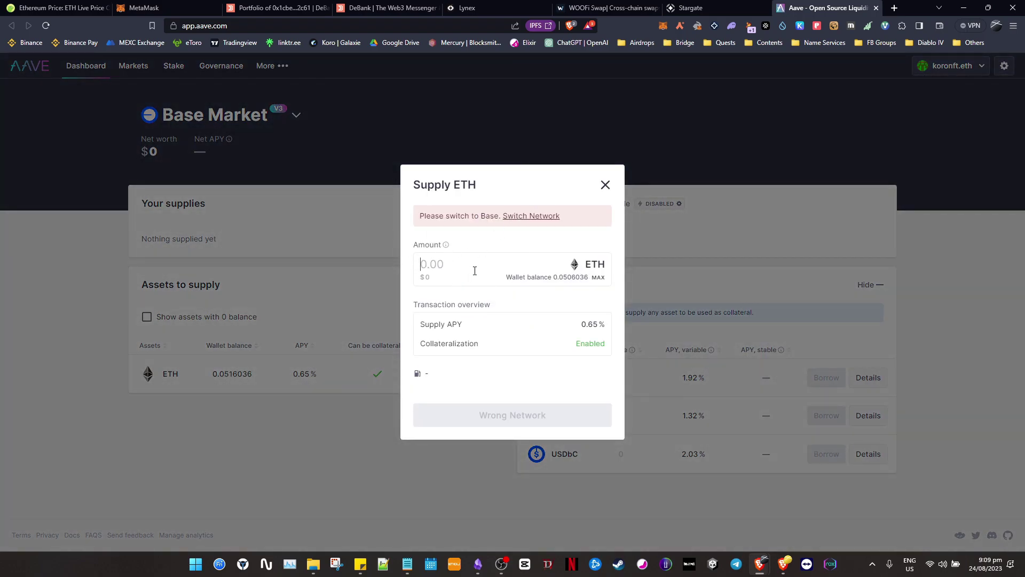
type("0.003")
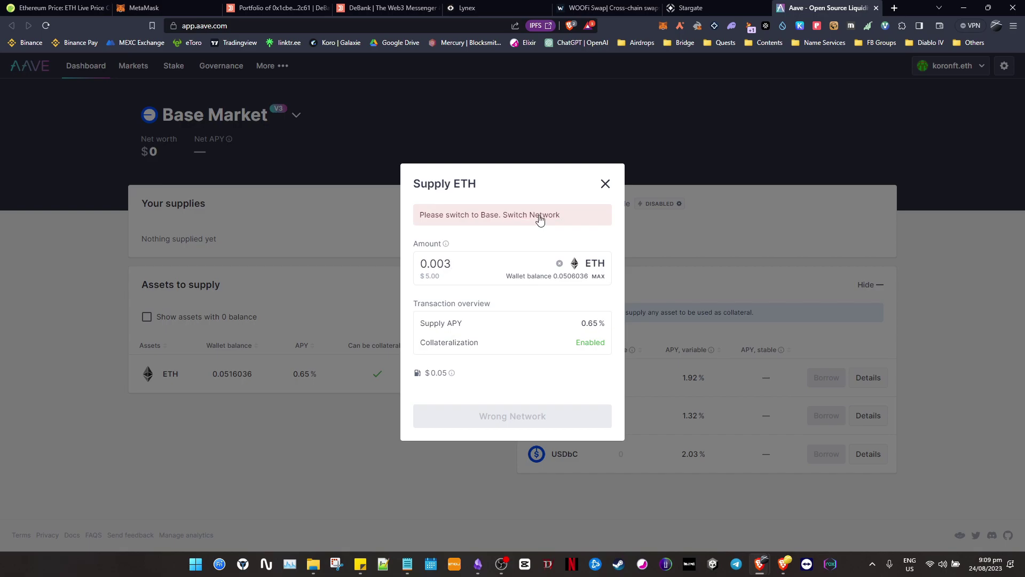
Switch the MetaMask wallet from Linea Mainnet to the Base network and return to Aave's ETH supply dialog
key("ctrl+2")
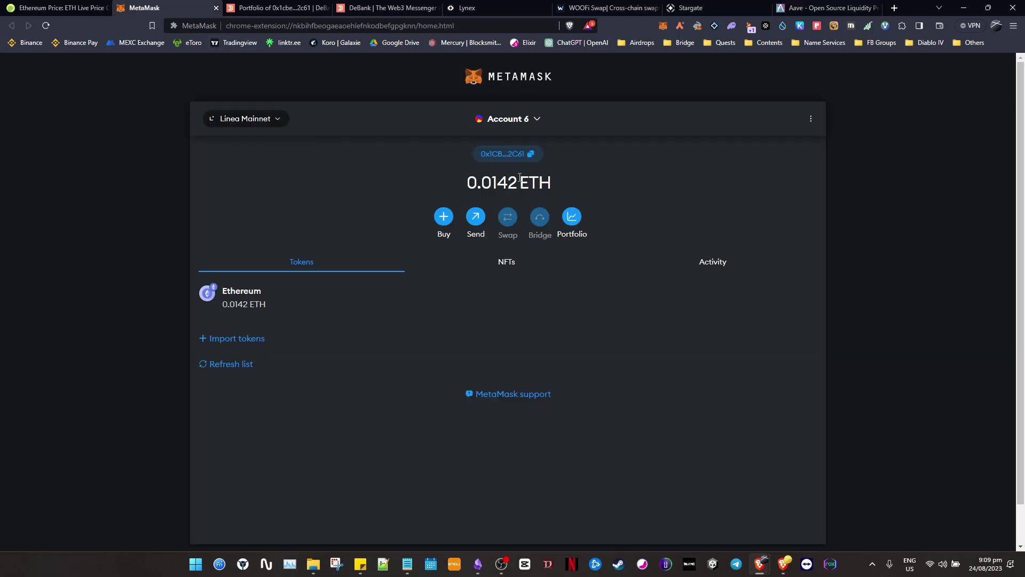
left_click(278, 119)
scroll(544, 310, "down", 3)
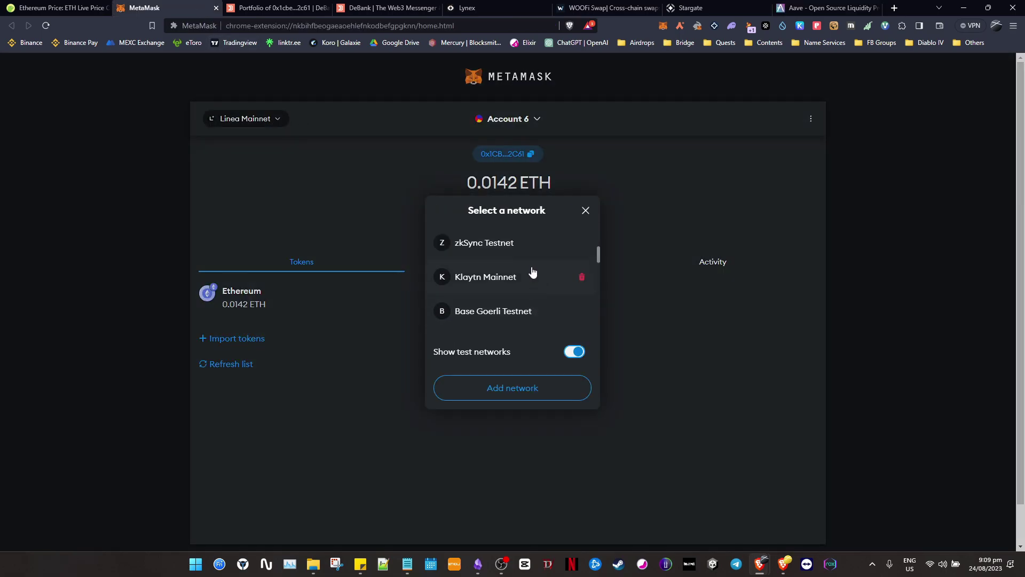
scroll(538, 289, "down", 5)
scroll(516, 287, "up", 1)
left_click(516, 277)
left_click(821, 6)
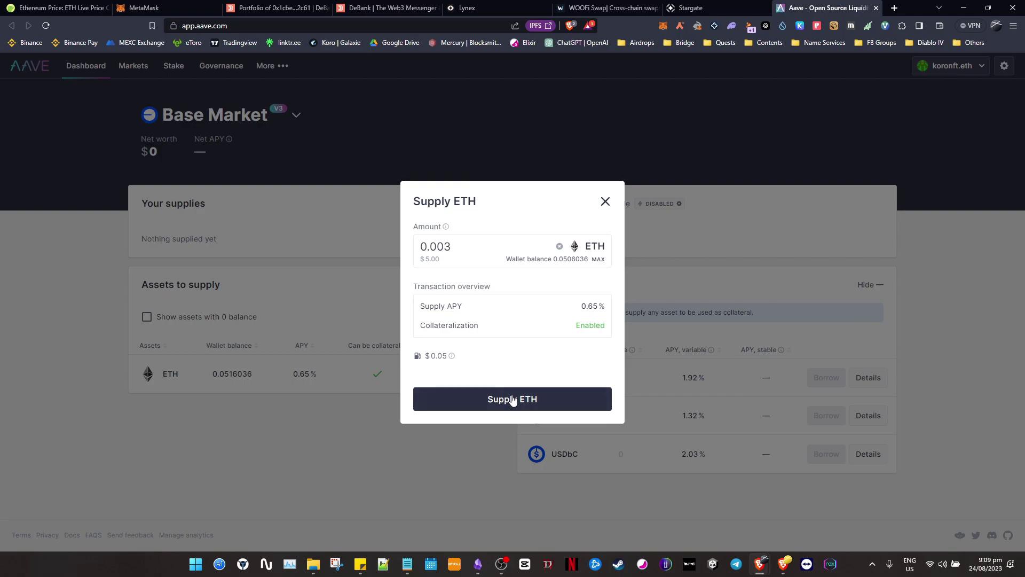
Supply the 0.003 ETH on Aave, confirm it in MetaMask, and tick off "Supply ETH (Base)" in the Obsidian checklist
left_click(535, 401)
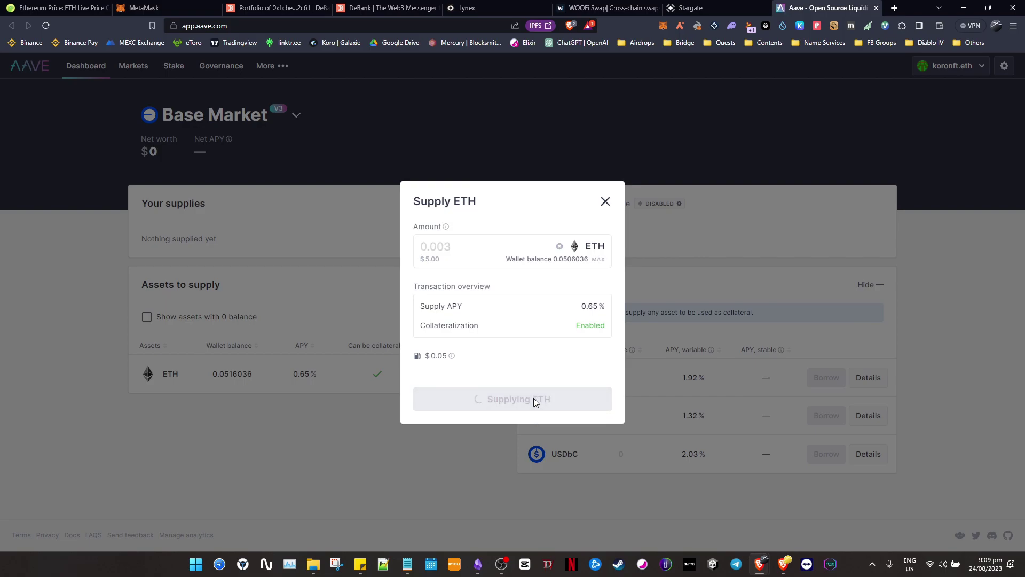
left_click_drag(905, 5, 891, 94)
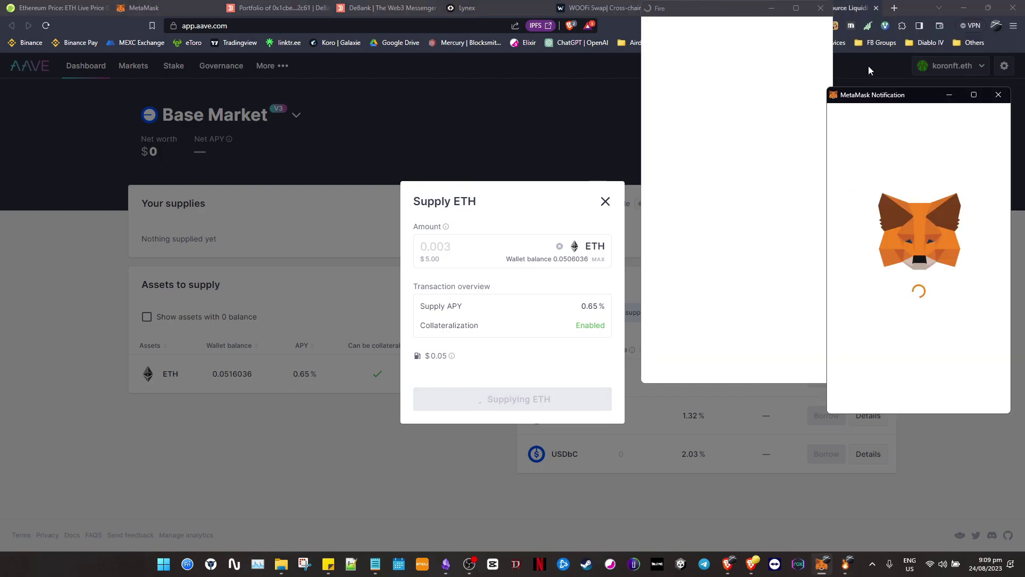
left_click(985, 398)
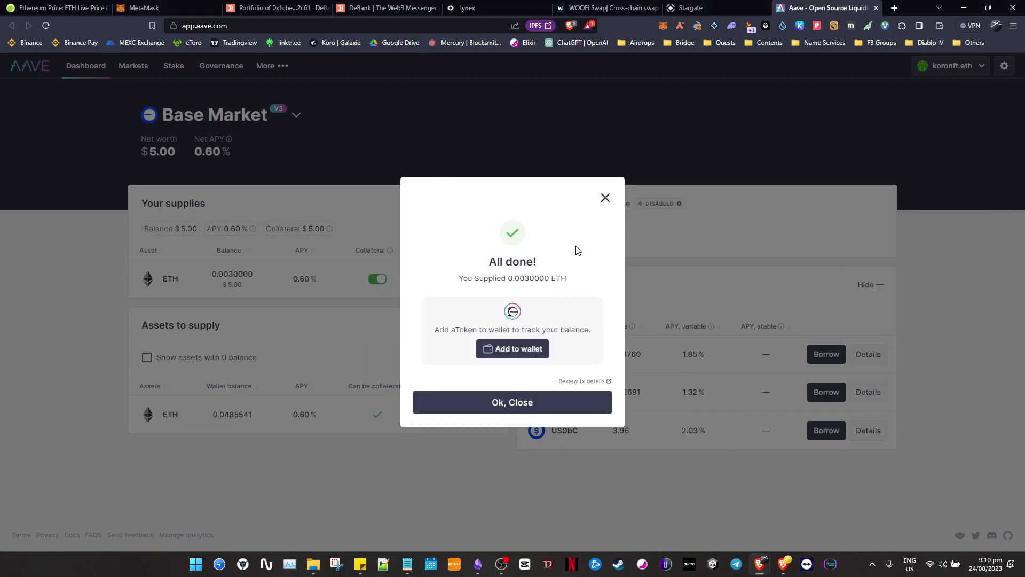
left_click(582, 405)
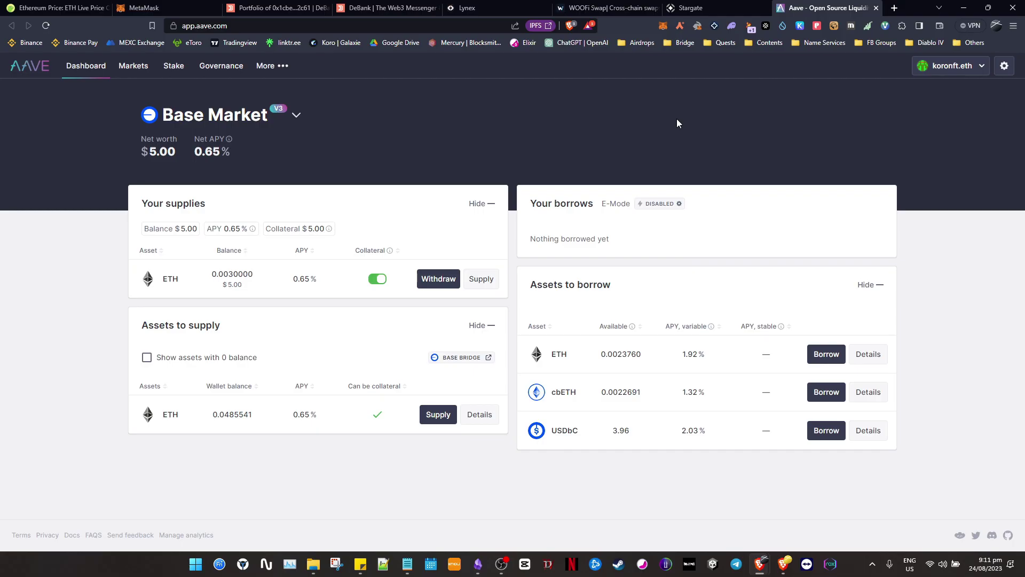
key("alt+Tab")
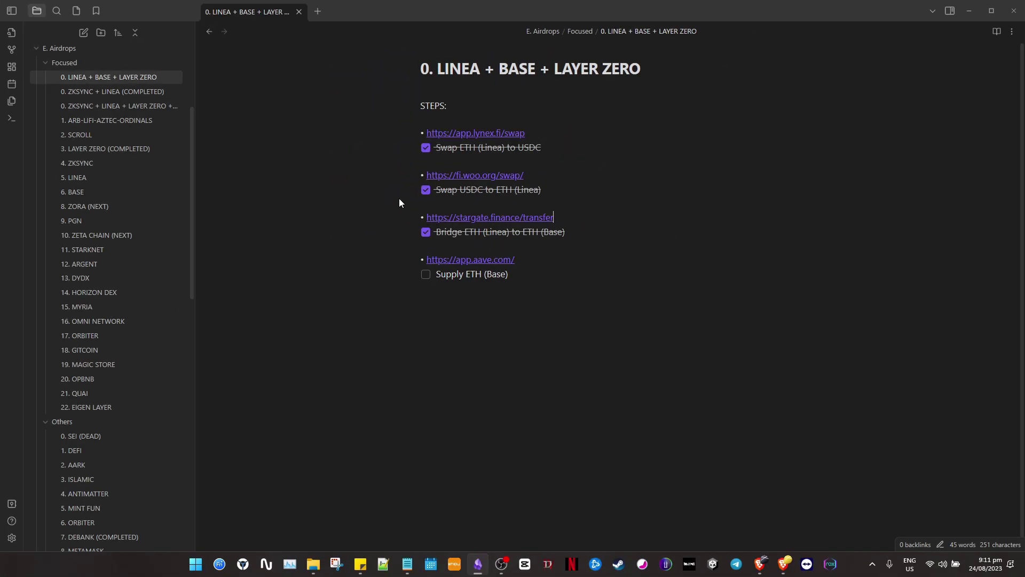
left_click(425, 275)
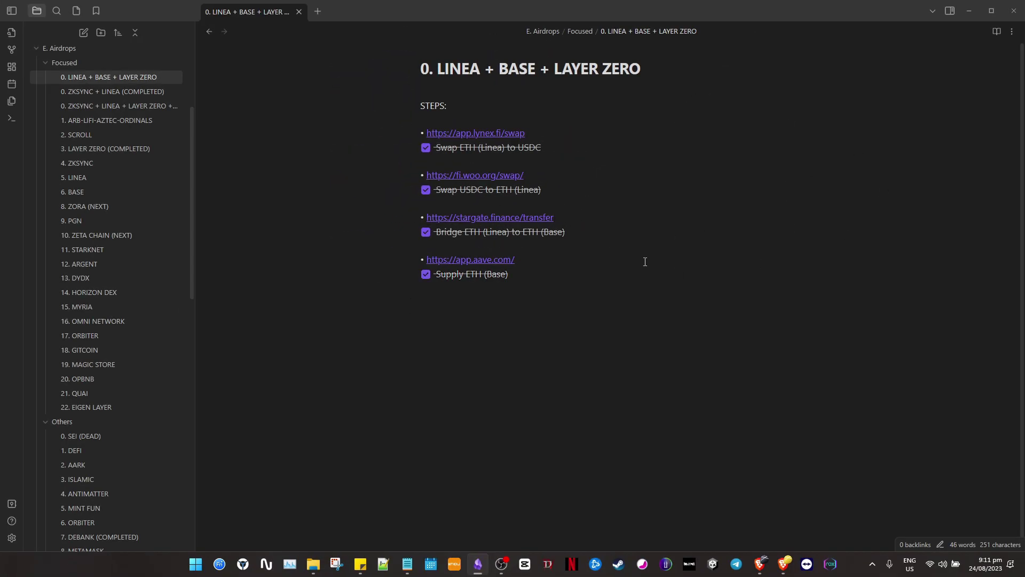